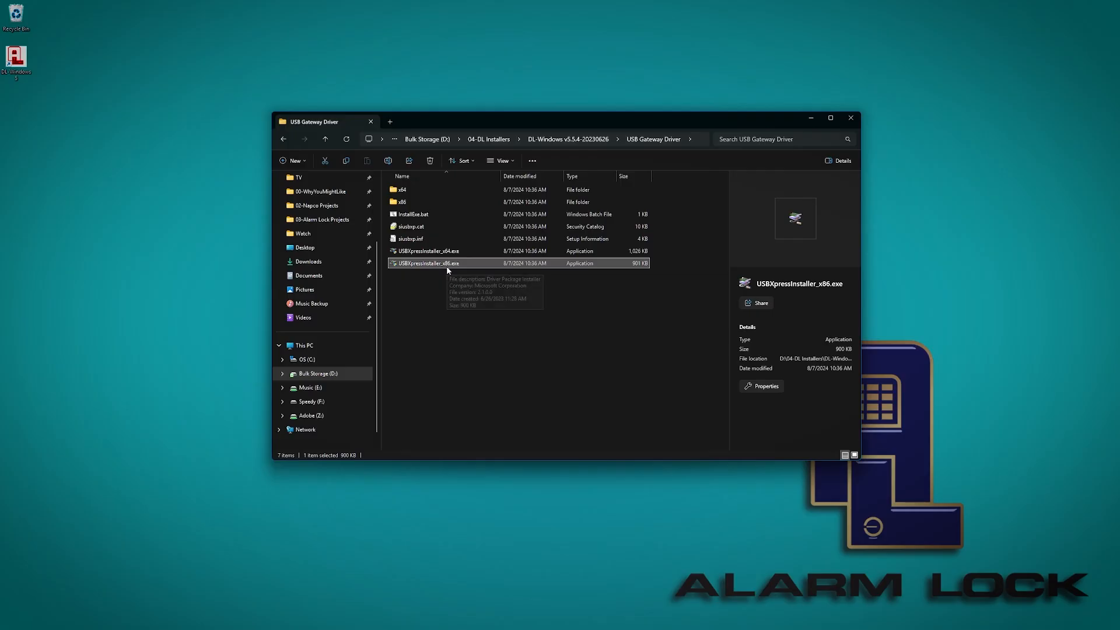
# Install the USB gateway driver by running USBXpressInstaller_x64.exe and completing its installation wizard.
pyautogui.click(448, 256)
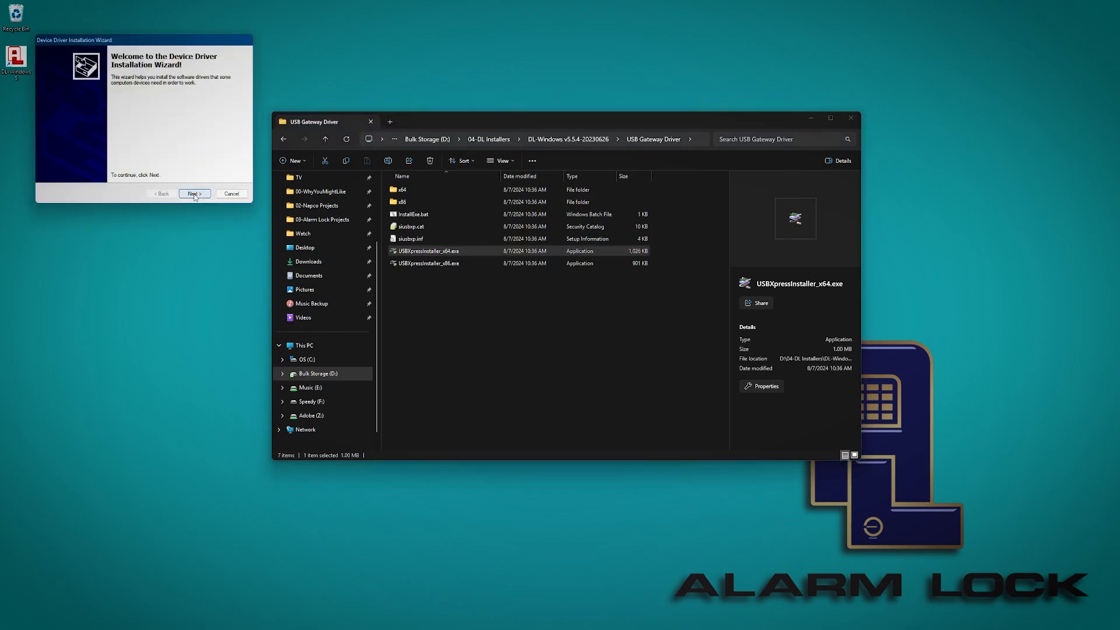
pyautogui.click(194, 194)
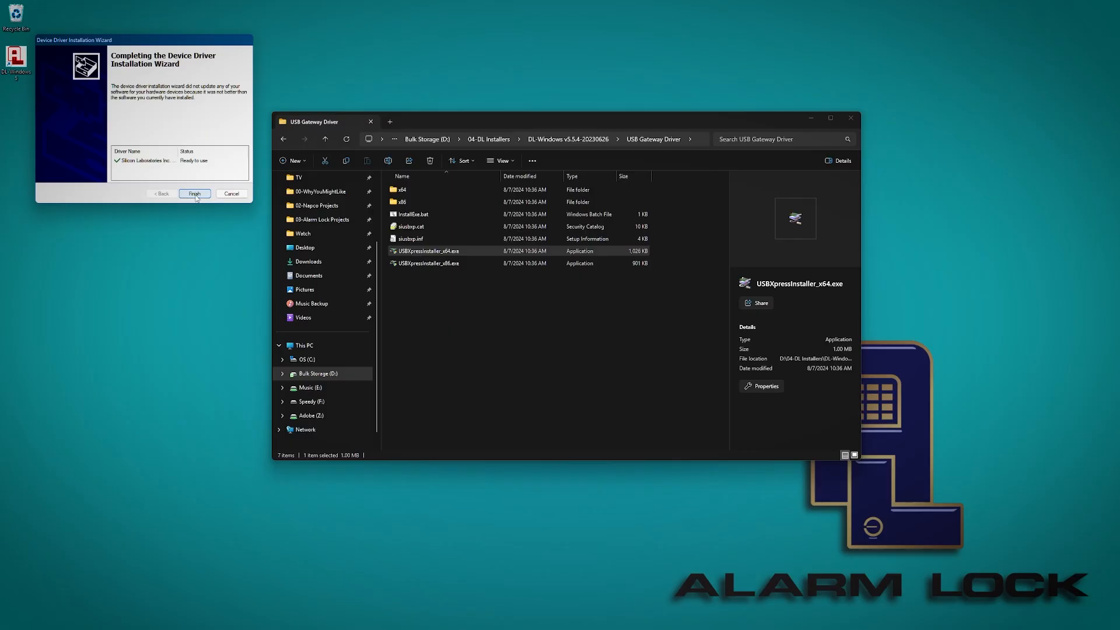
pyautogui.click(196, 198)
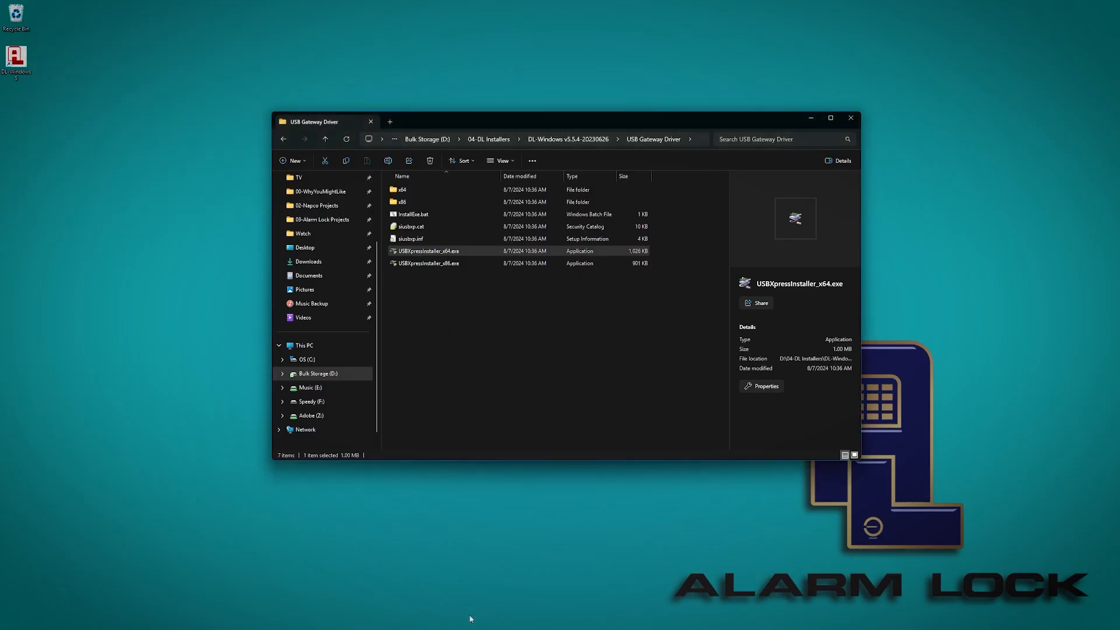
# Check Device Manager for the USBXpress Device among the Universal Serial Bus controllers and close Device Manager.
pyautogui.moveTo(365, 620)
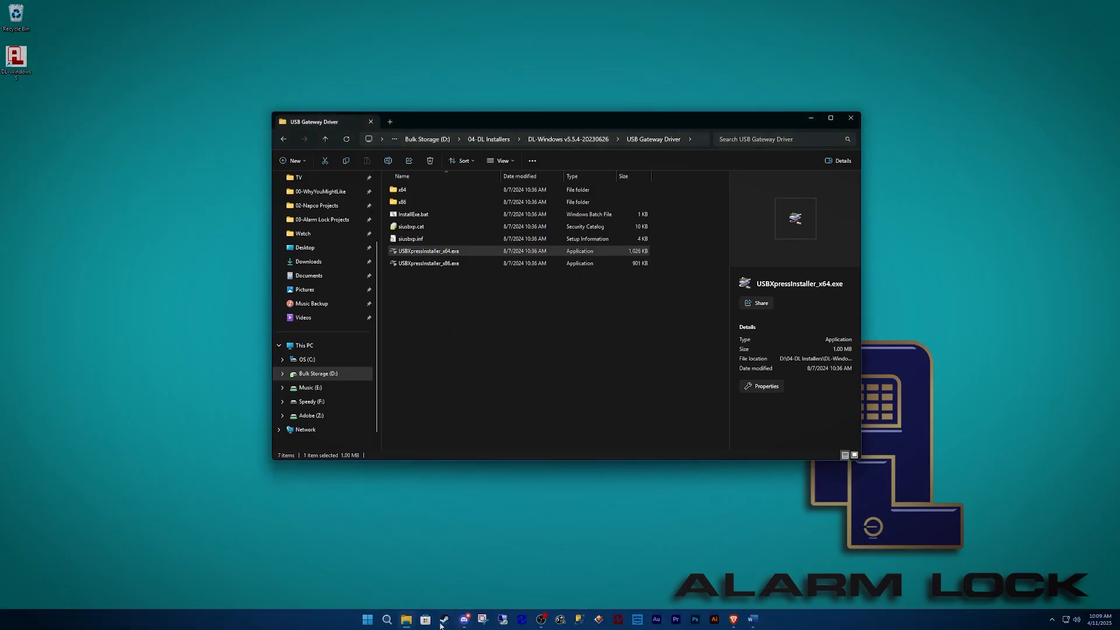
pyautogui.rightClick(365, 620)
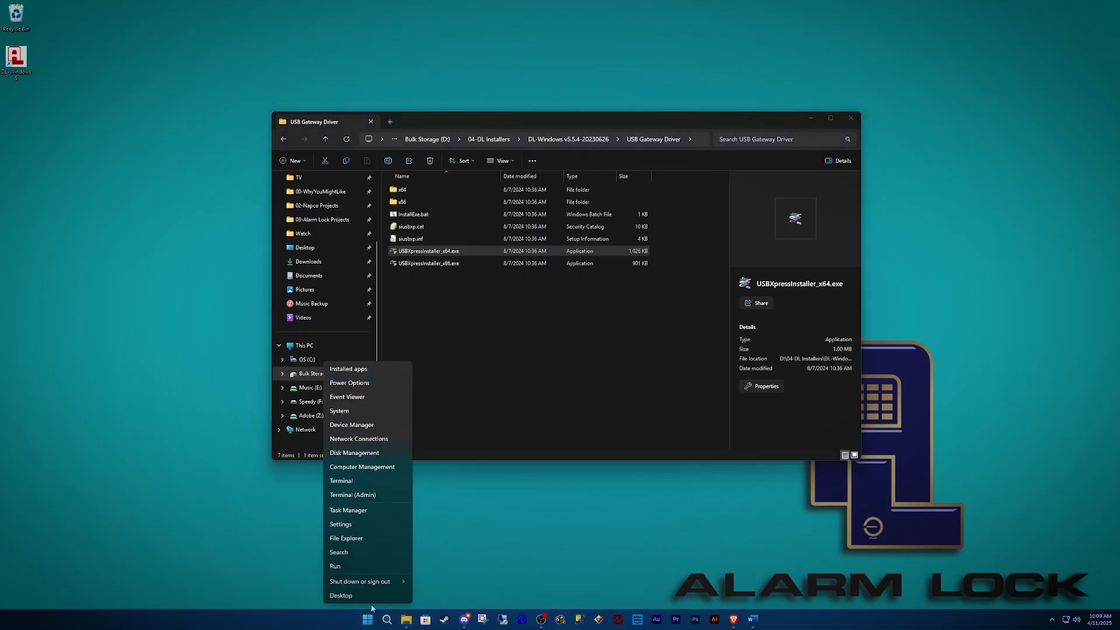
pyautogui.click(352, 424)
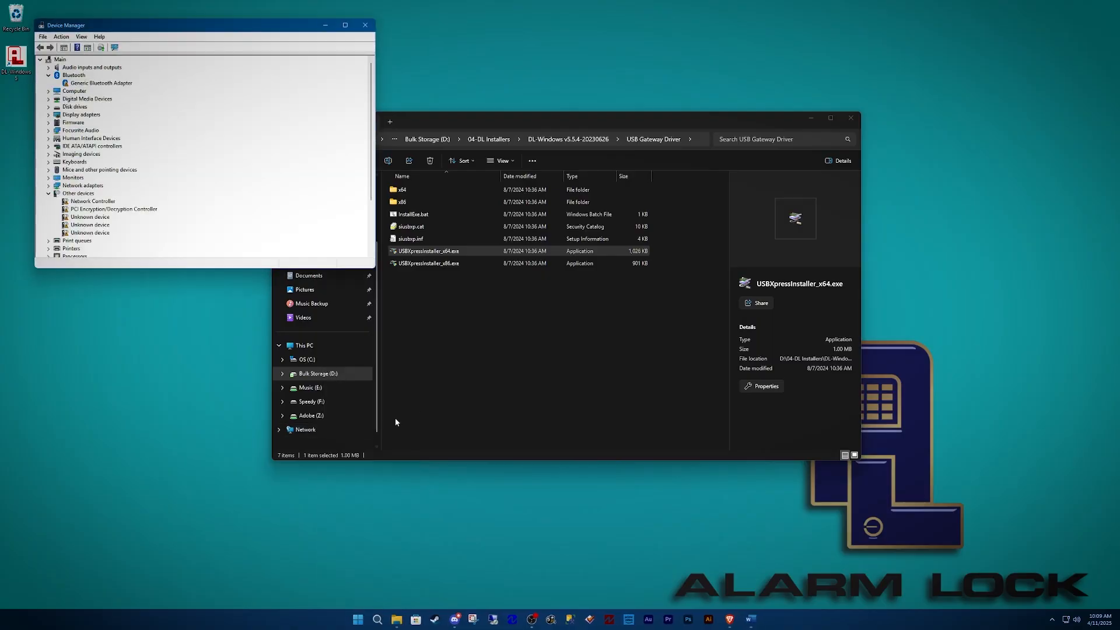
pyautogui.click(49, 194)
pyautogui.scroll(-2, 74, 193)
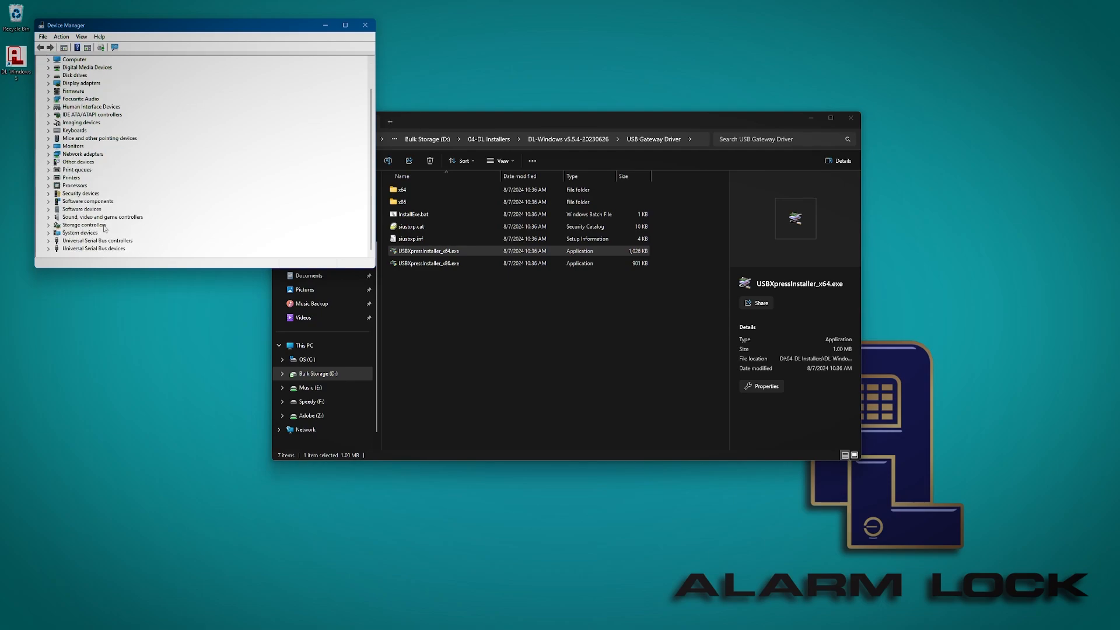
pyautogui.click(49, 241)
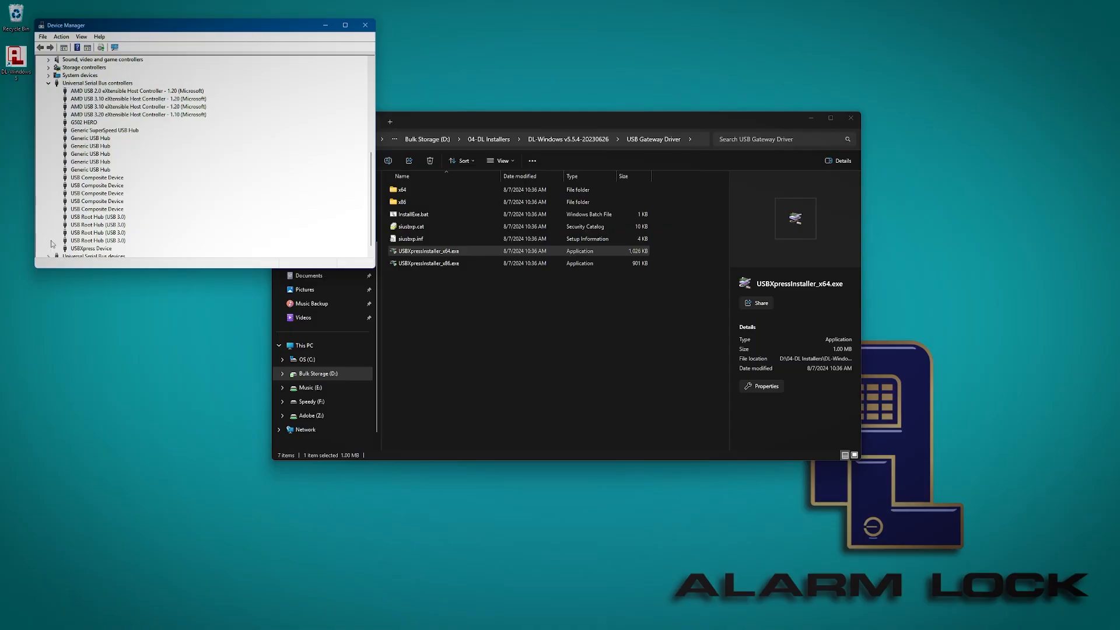
pyautogui.click(103, 249)
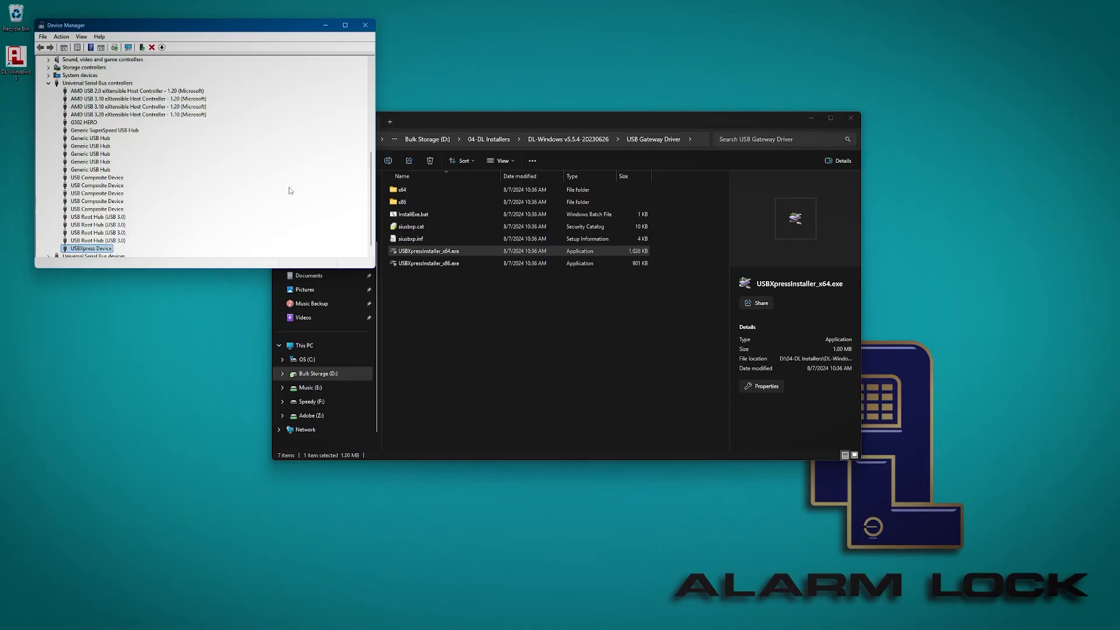
pyautogui.click(365, 25)
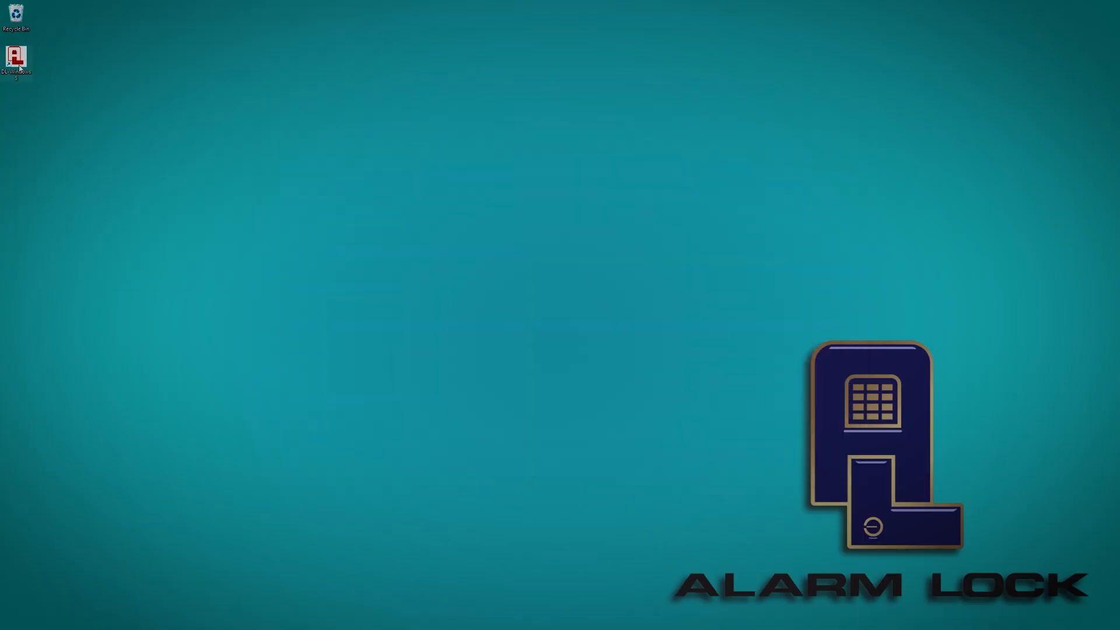
# Launch DL-Windows, get past its startup prompt, and expand the first account to list its lock profiles.
pyautogui.doubleClick(19, 68)
pyautogui.click(577, 368)
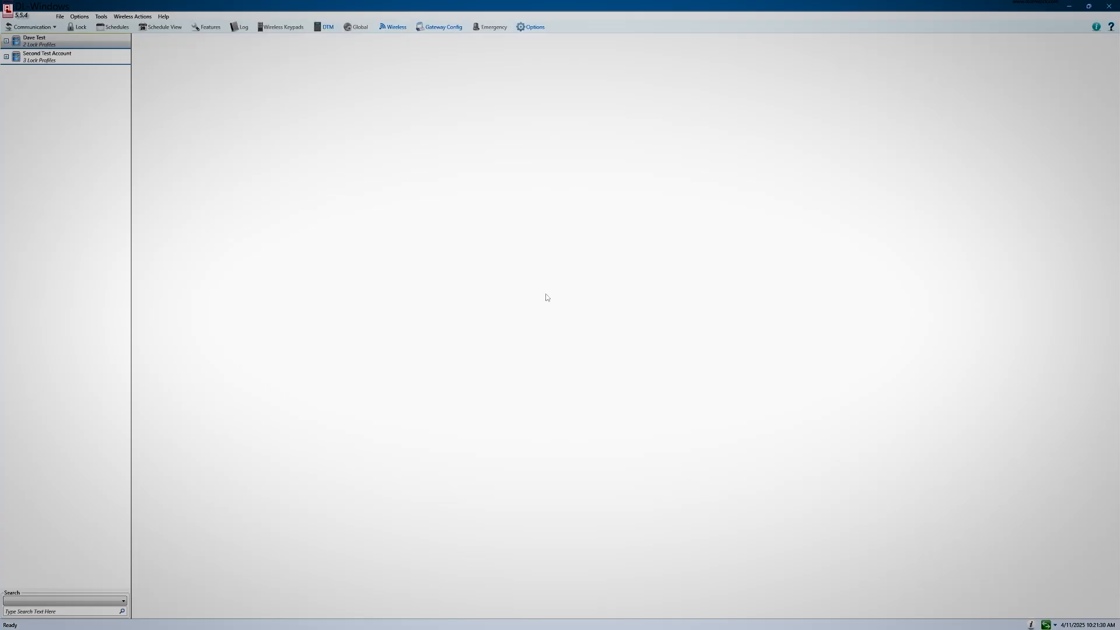
pyautogui.click(6, 41)
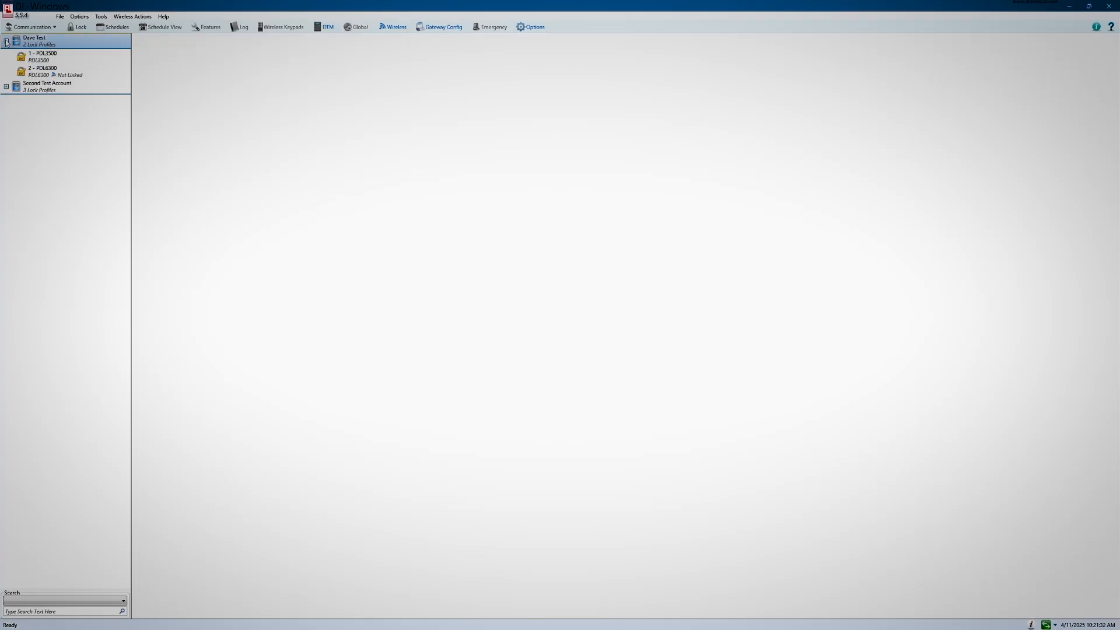
# Open the gateway configuration for the first account and discover new gateways.
pyautogui.click(446, 27)
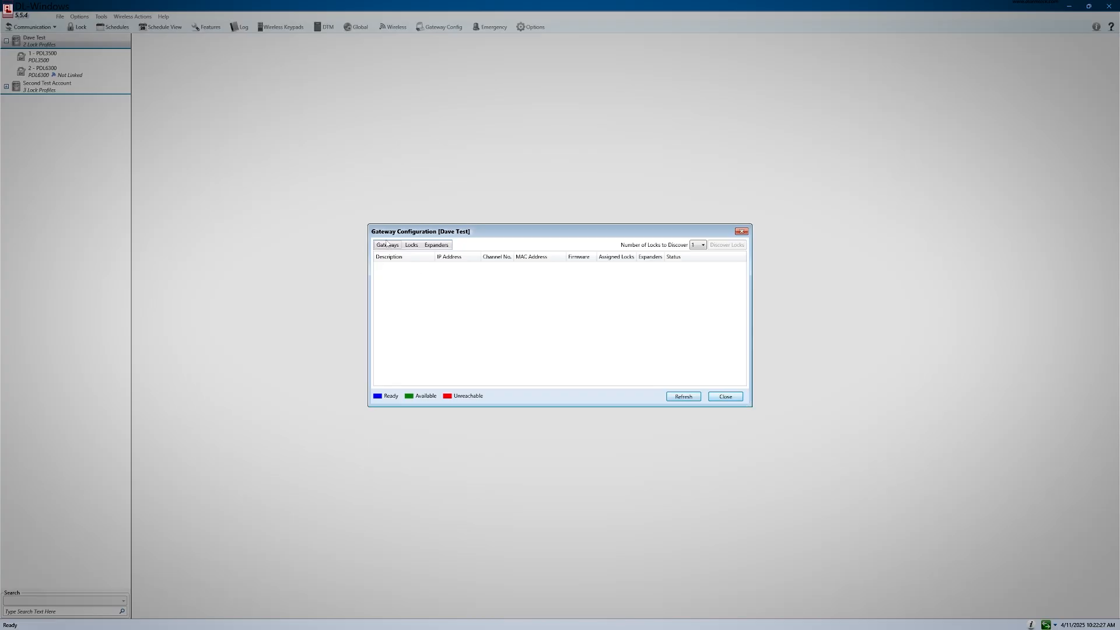
pyautogui.click(390, 247)
pyautogui.click(408, 258)
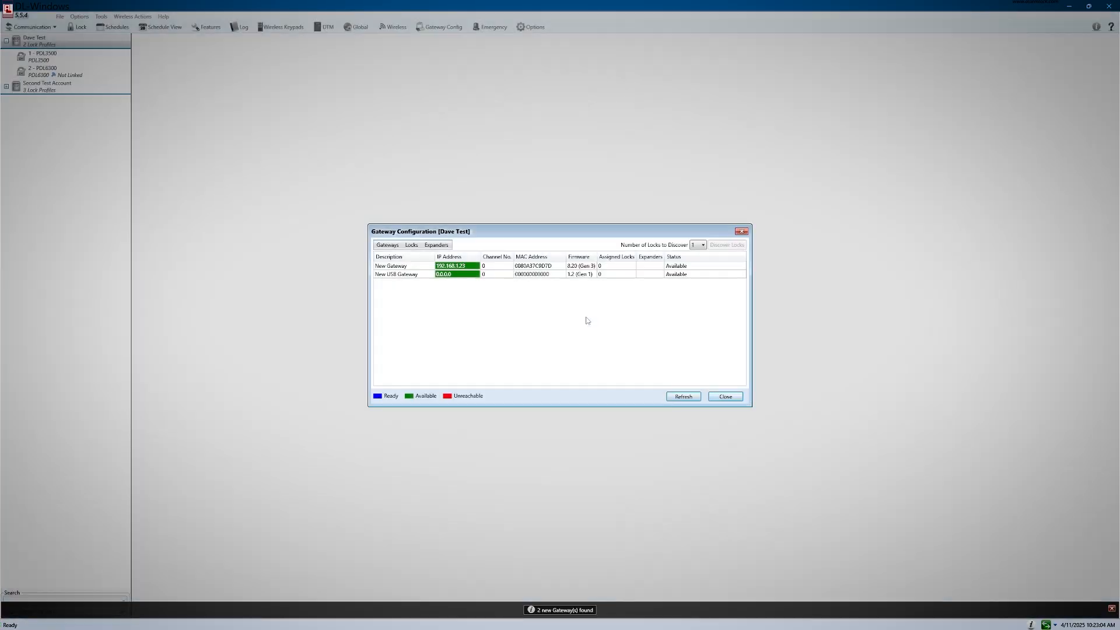
# Add the New USB Gateway to the account, confirm saving it, and leave its entry selected.
pyautogui.click(407, 275)
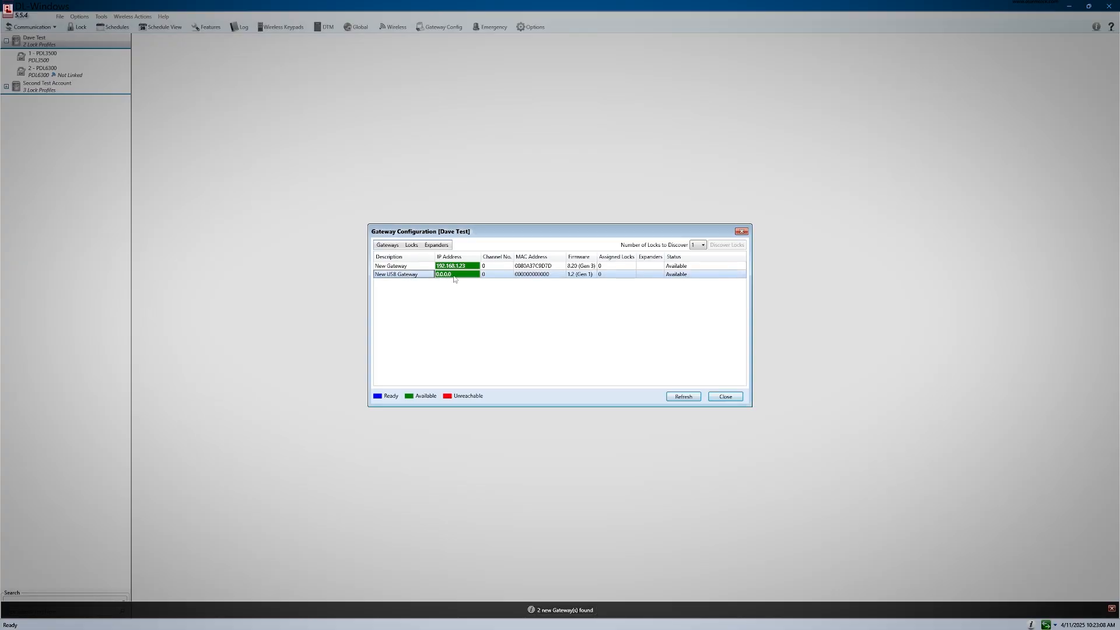
pyautogui.click(388, 245)
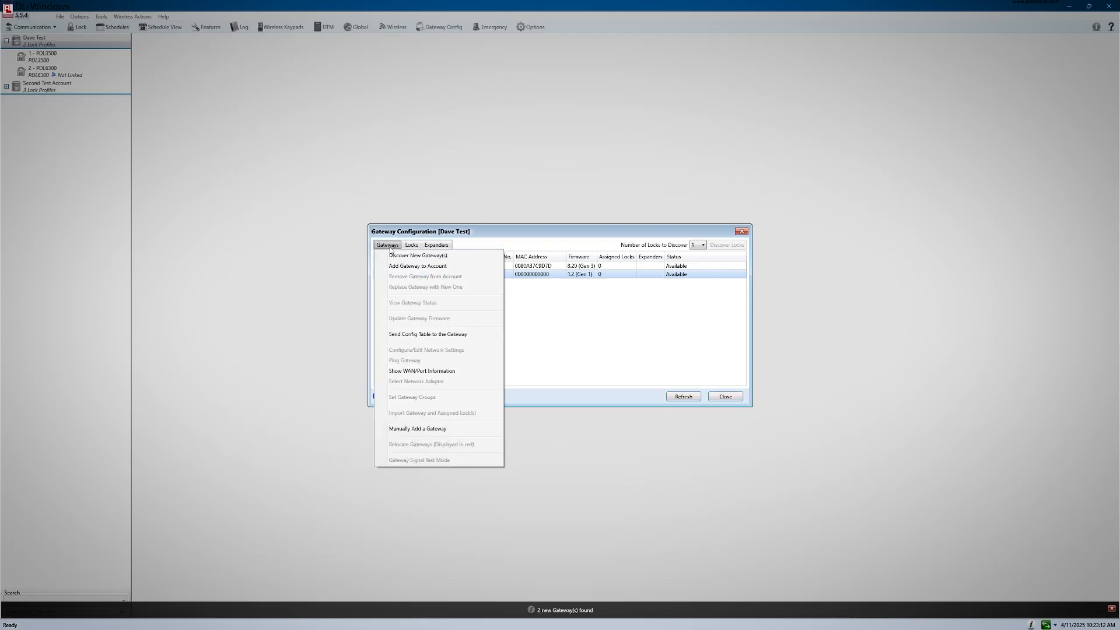
pyautogui.click(408, 266)
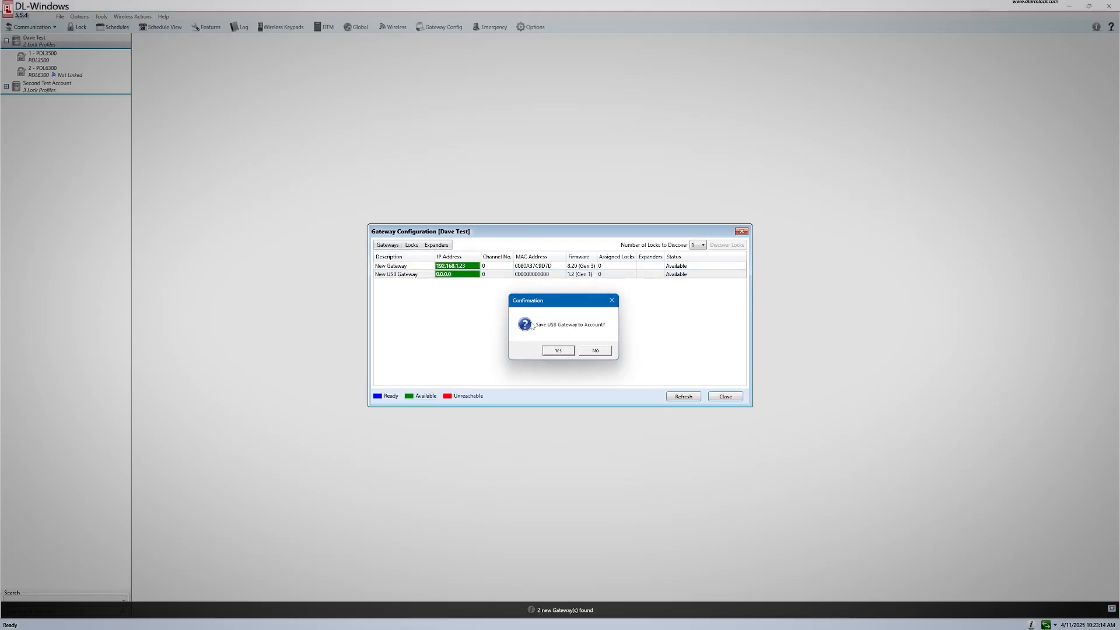
pyautogui.click(569, 351)
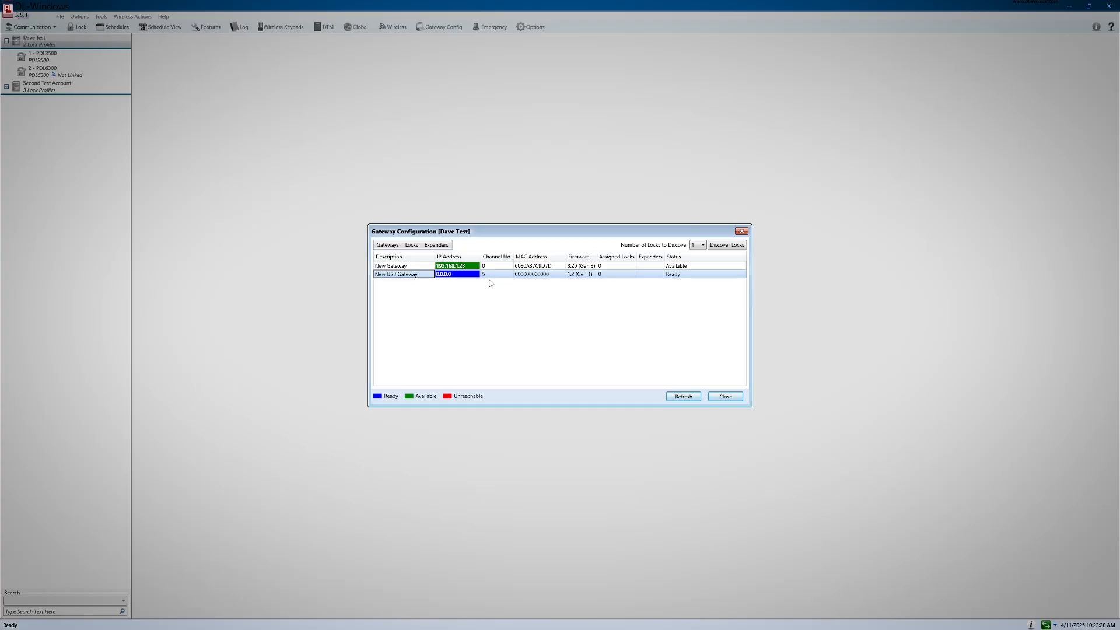
pyautogui.click(588, 267)
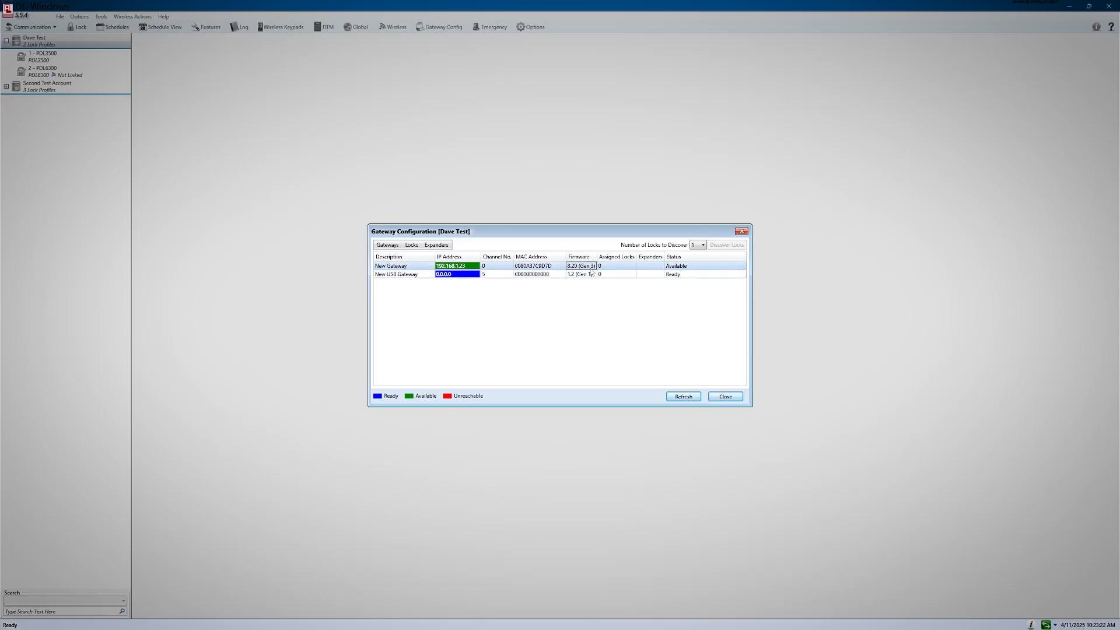
pyautogui.click(587, 274)
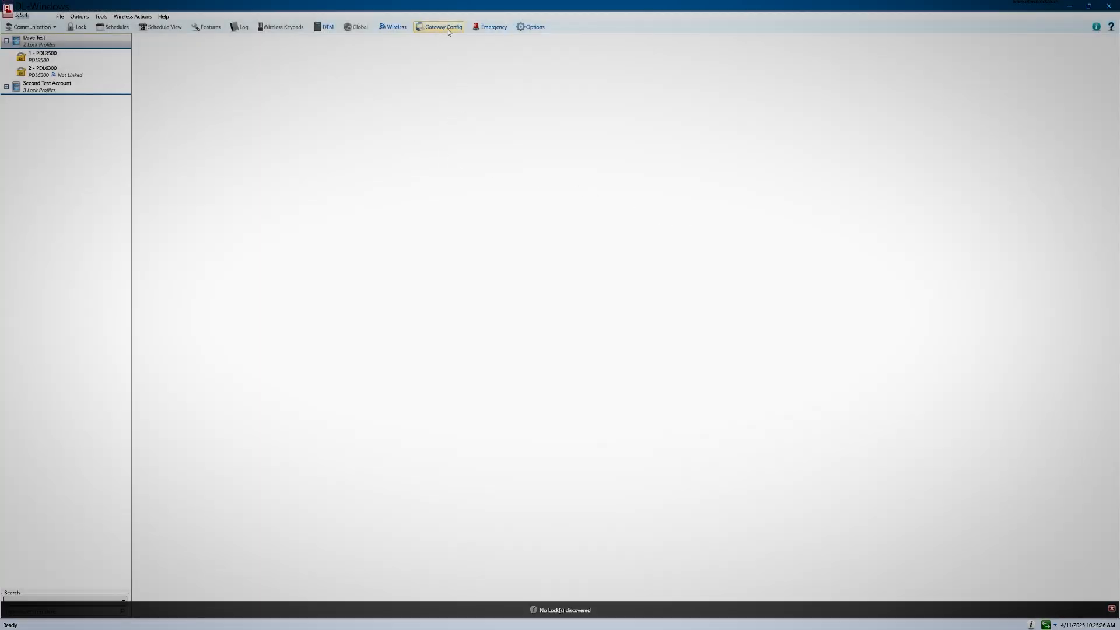
# Reopen the gateway configuration, discover one lock through the USB gateway, and assign the discovered PDL6300 lock to it.
pyautogui.click(447, 30)
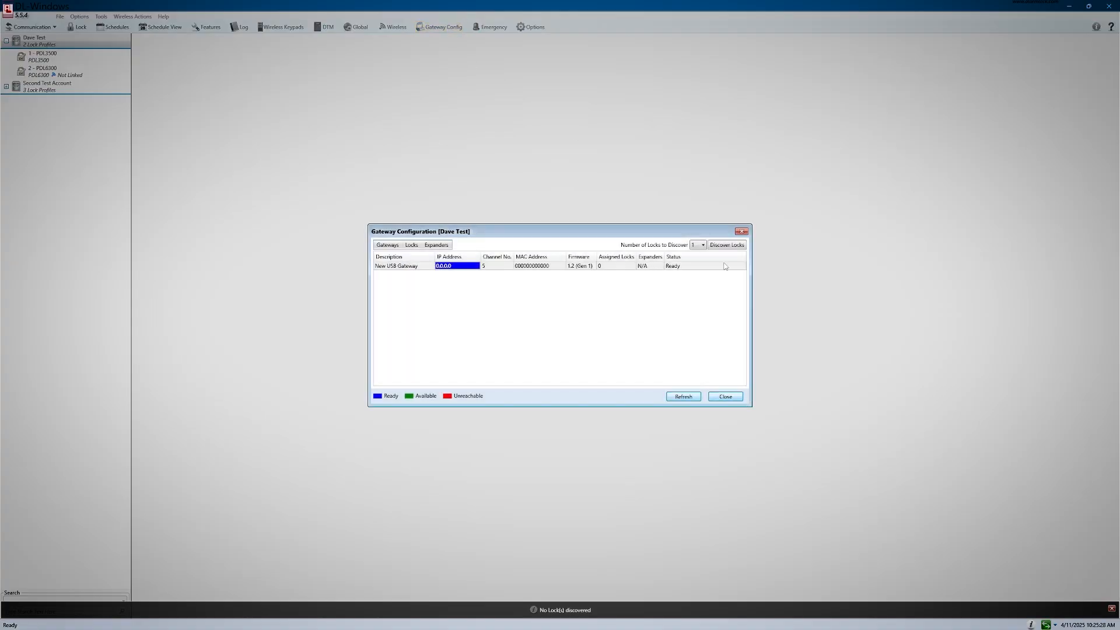
pyautogui.click(733, 245)
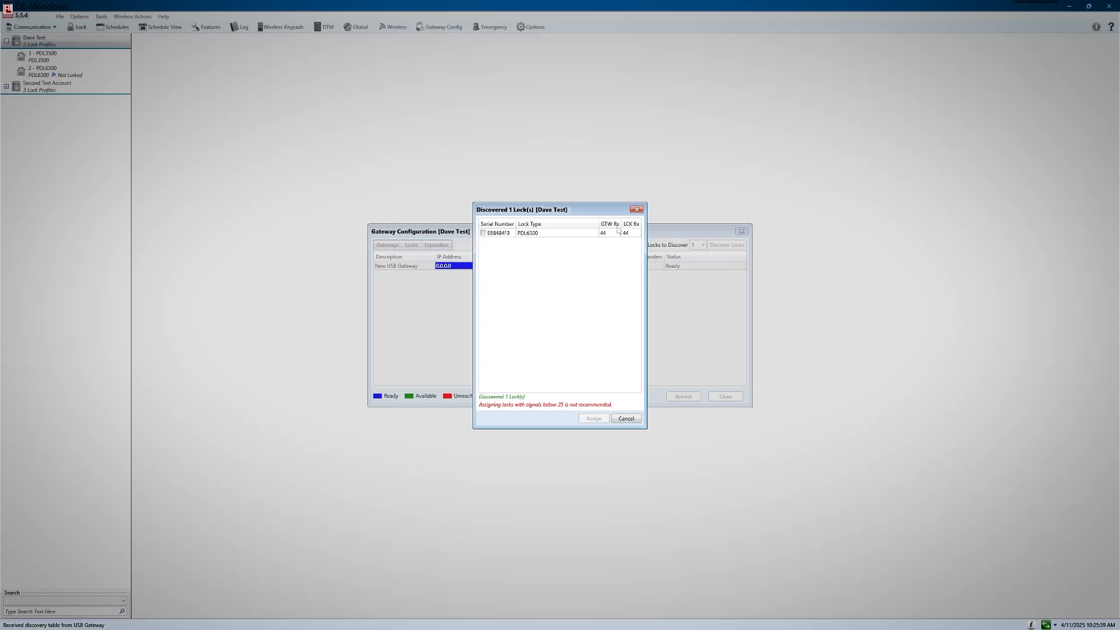
pyautogui.click(483, 233)
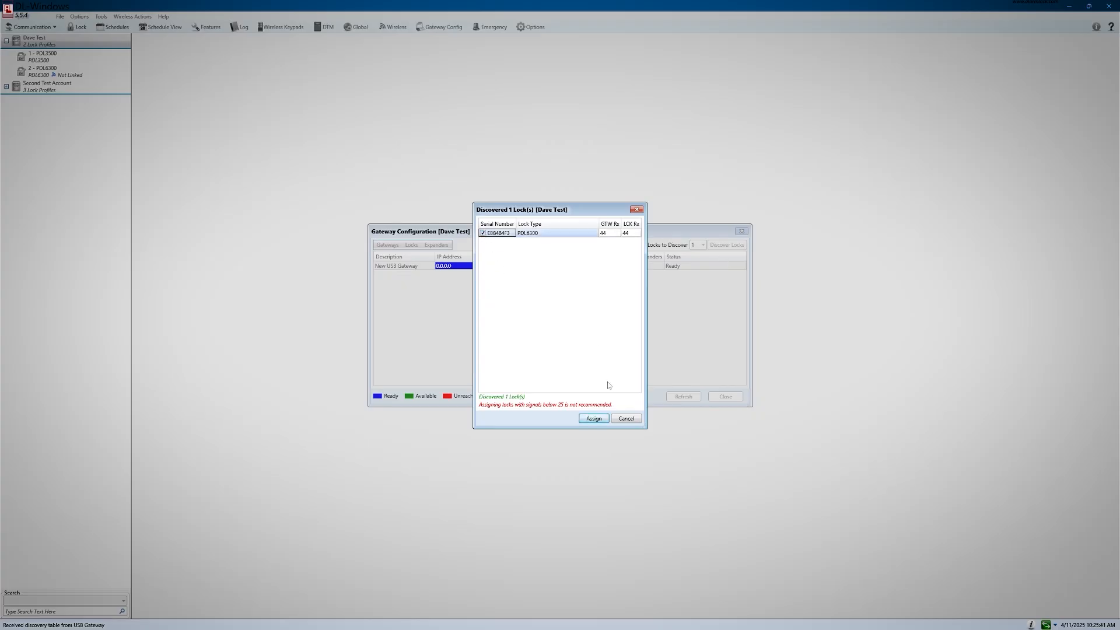
pyautogui.click(596, 418)
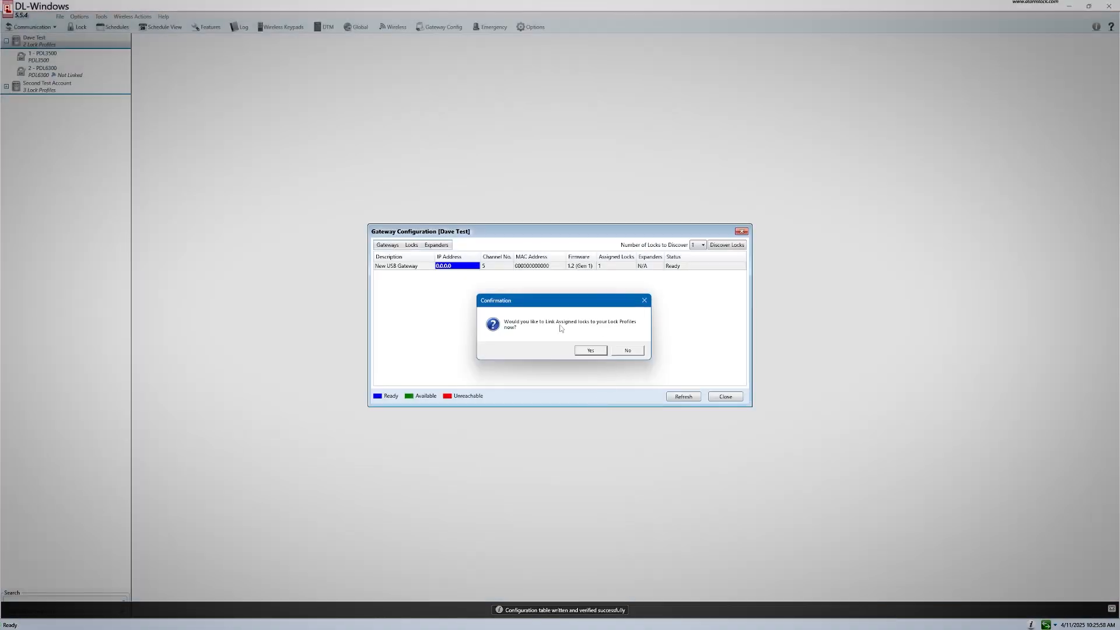
# Link the PDL6300 lock profile to the assigned PDL6300 lock on the USB gateway and finish linking.
pyautogui.click(591, 352)
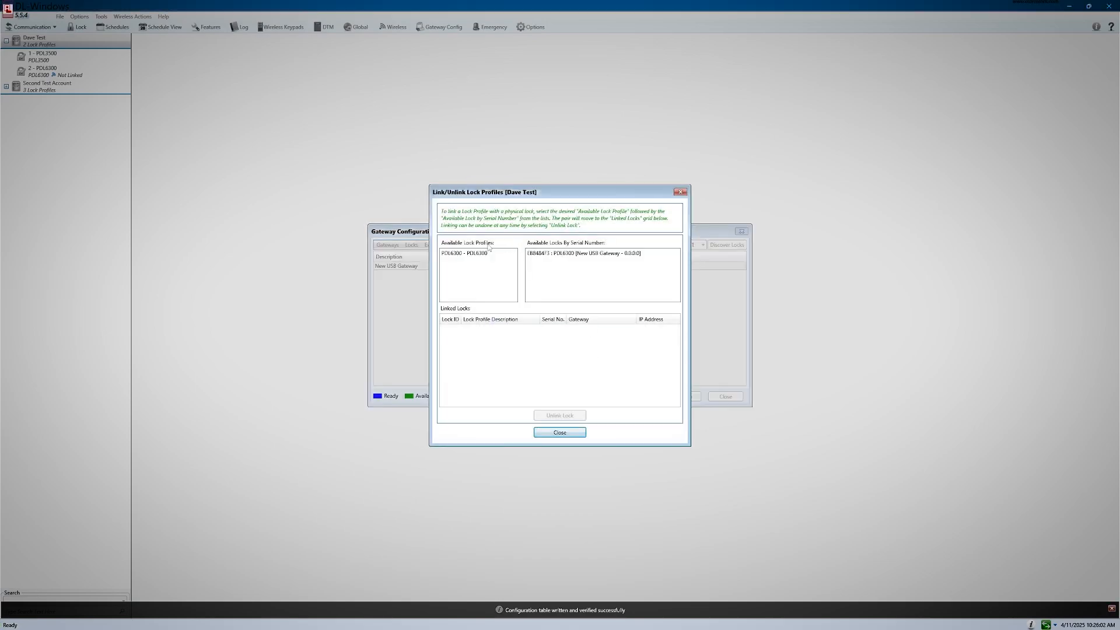
pyautogui.click(479, 256)
pyautogui.click(589, 254)
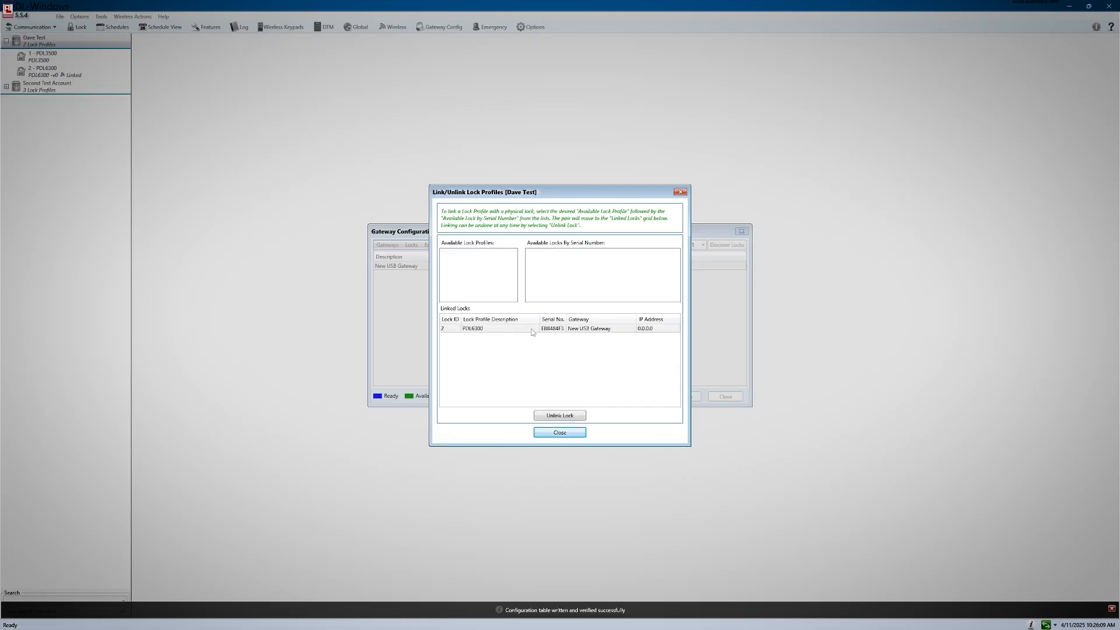
pyautogui.click(564, 435)
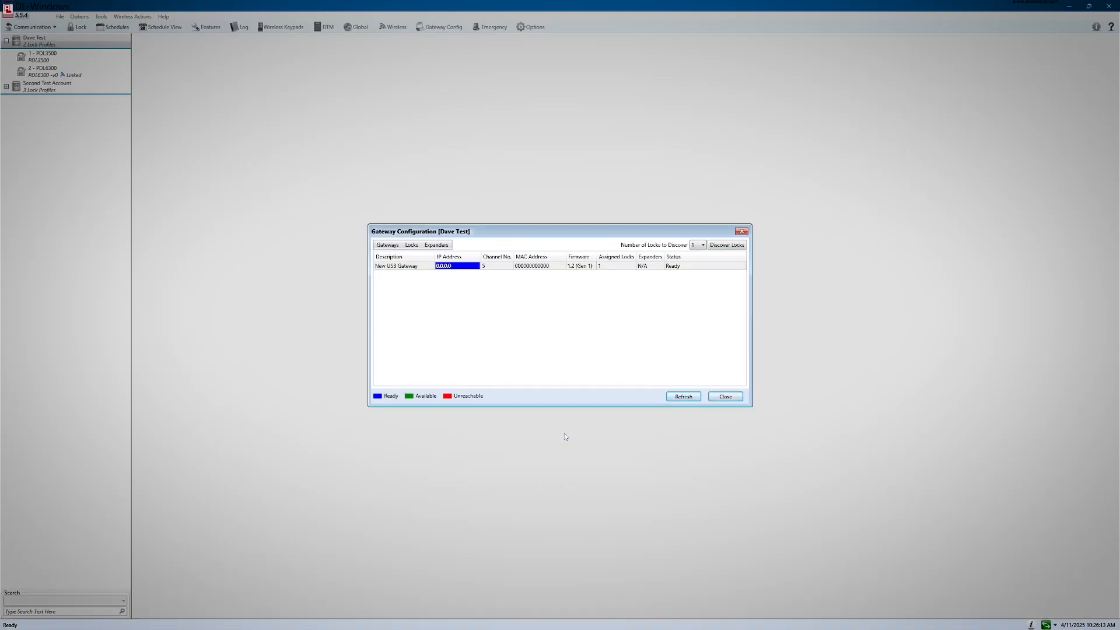
# Close the gateway configuration and exit DL-Windows, confirming the exit.
pyautogui.click(743, 232)
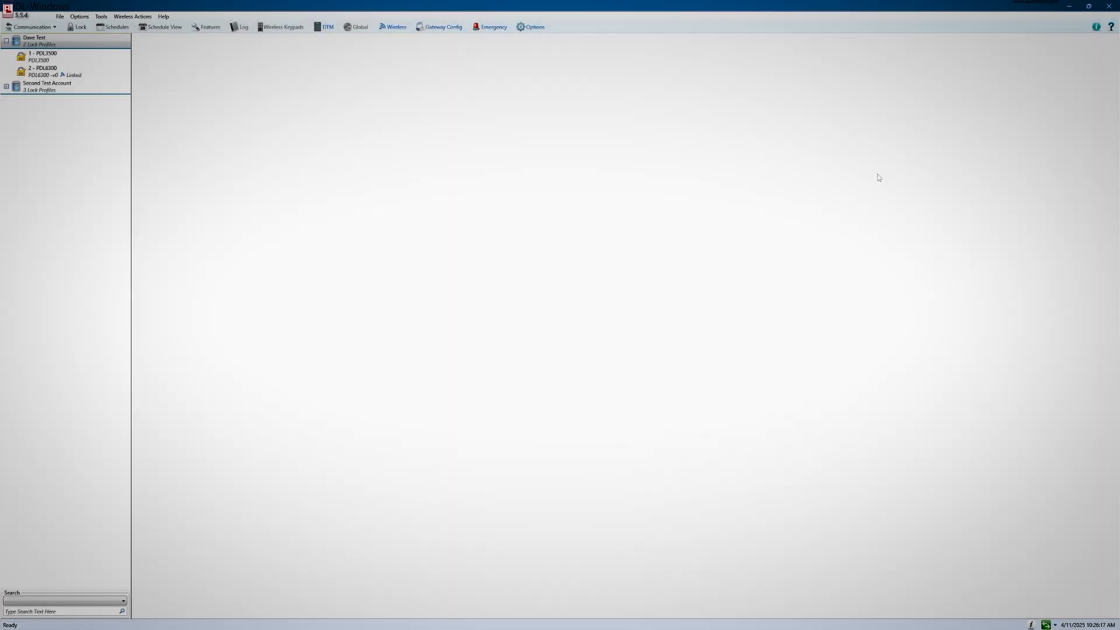
pyautogui.click(1110, 7)
pyautogui.click(566, 354)
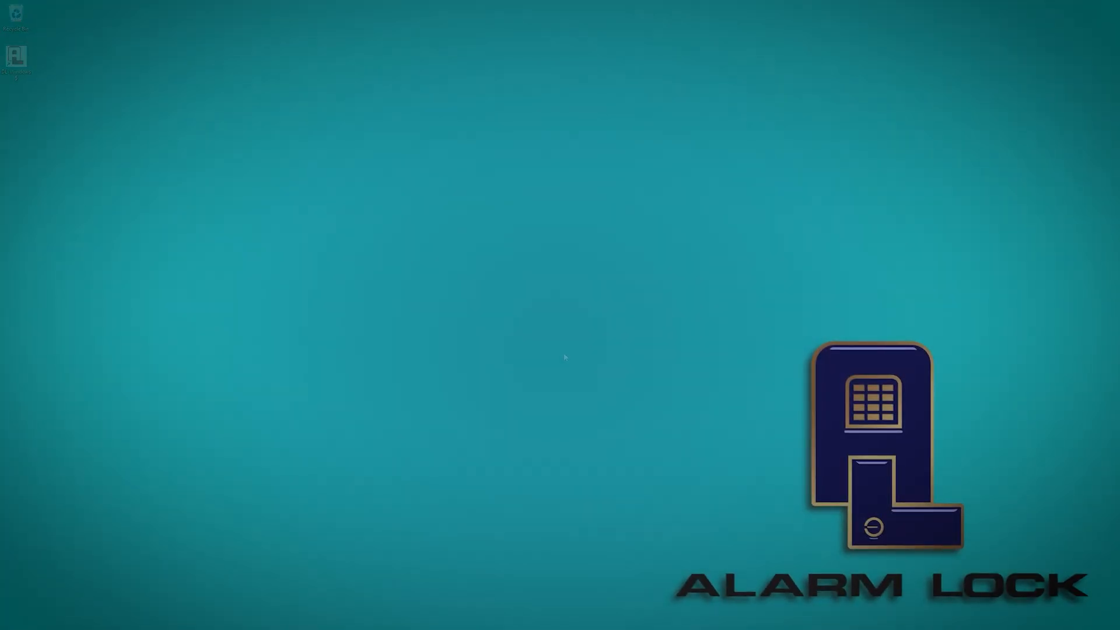